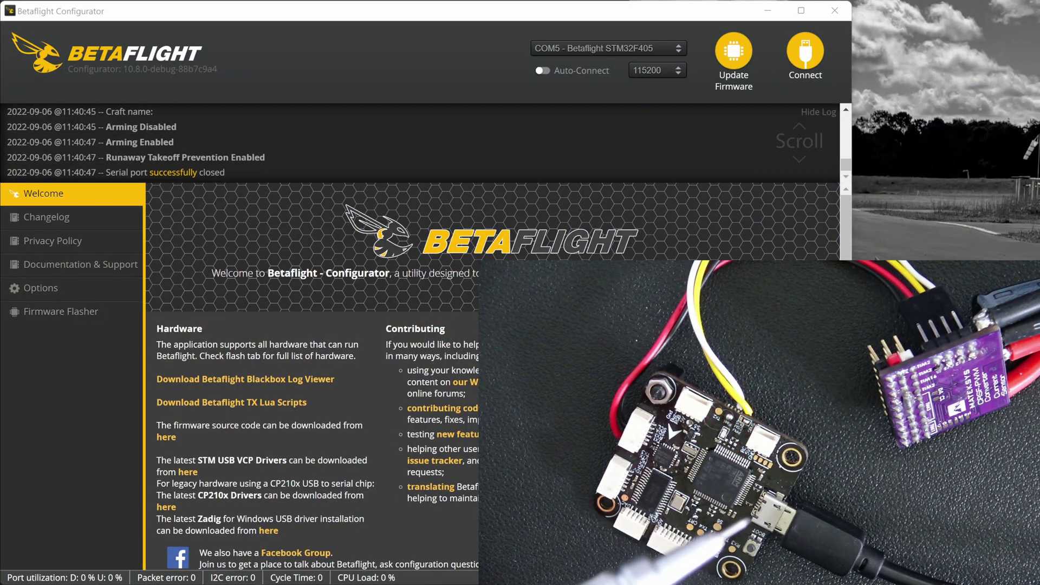
# Step: Connect Betaflight Configurator to the flight controller on COM5 and open the CLI
pyautogui.click(684, 15)
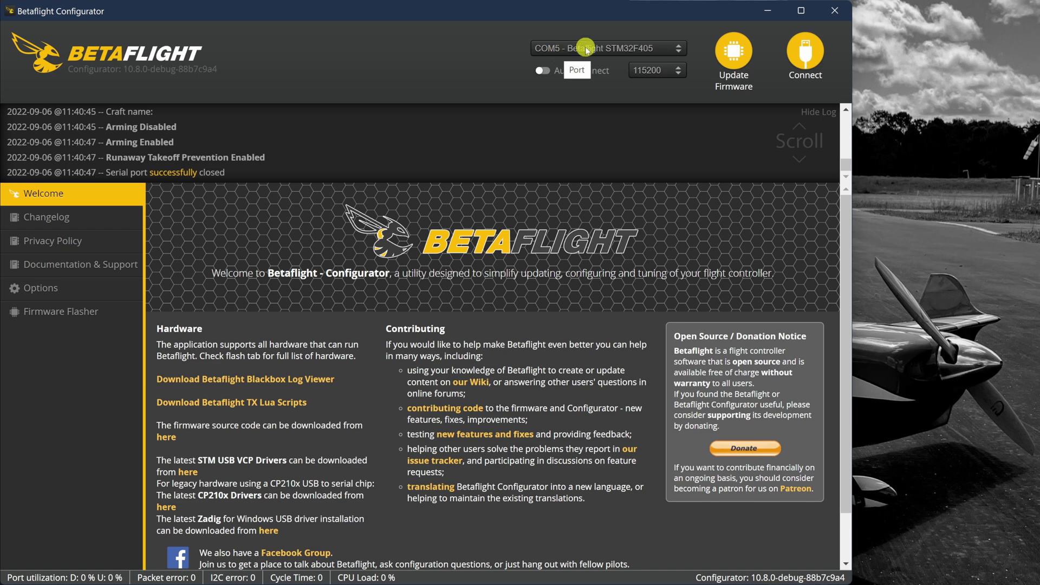
pyautogui.click(805, 52)
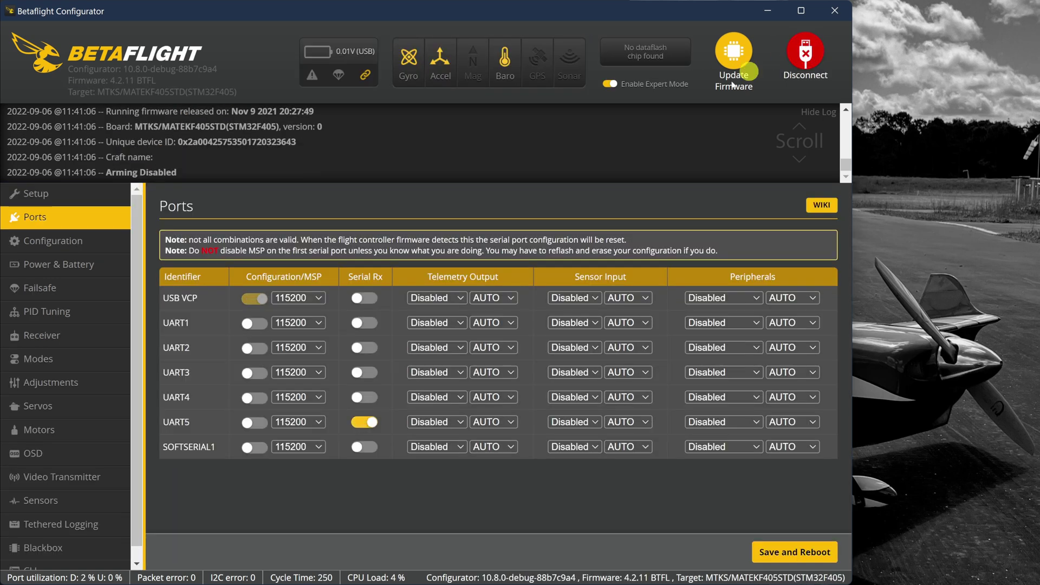
pyautogui.scroll(-1, 49, 520)
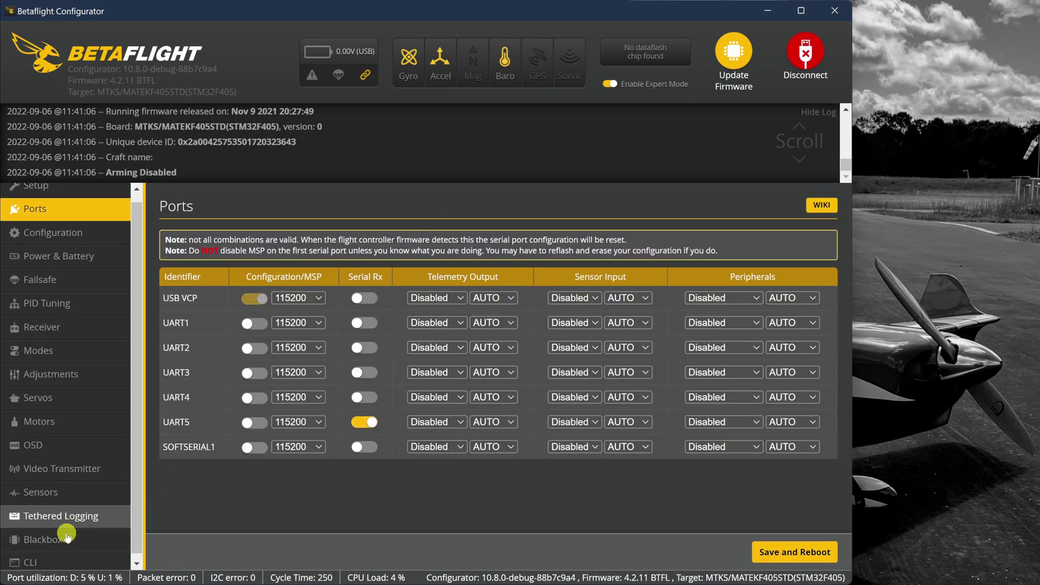
pyautogui.click(48, 557)
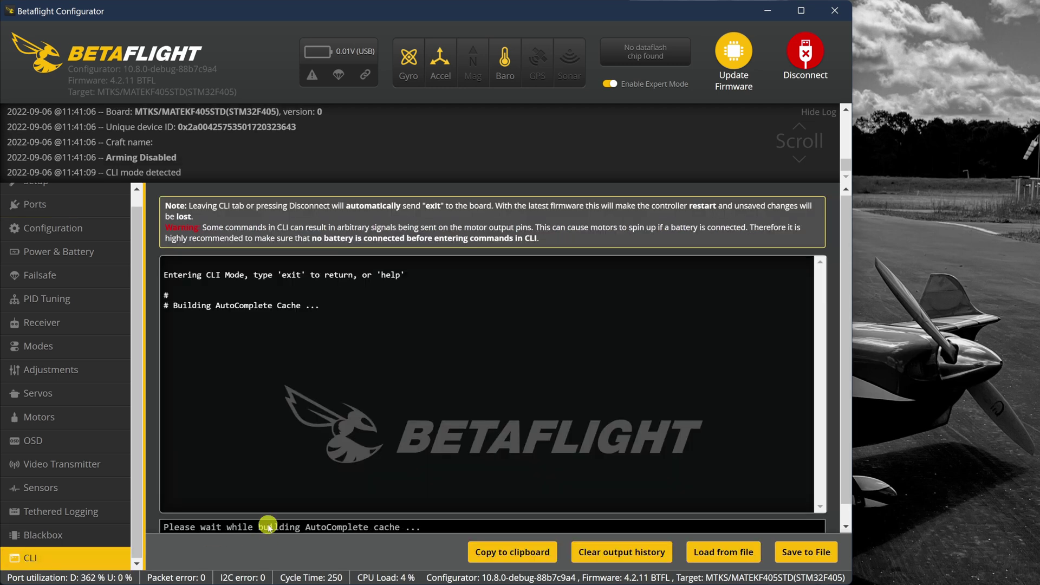
# Step: Run 'serialpassthrough 4 115200' in the CLI, then disconnect from the flight controller
pyautogui.click(267, 526)
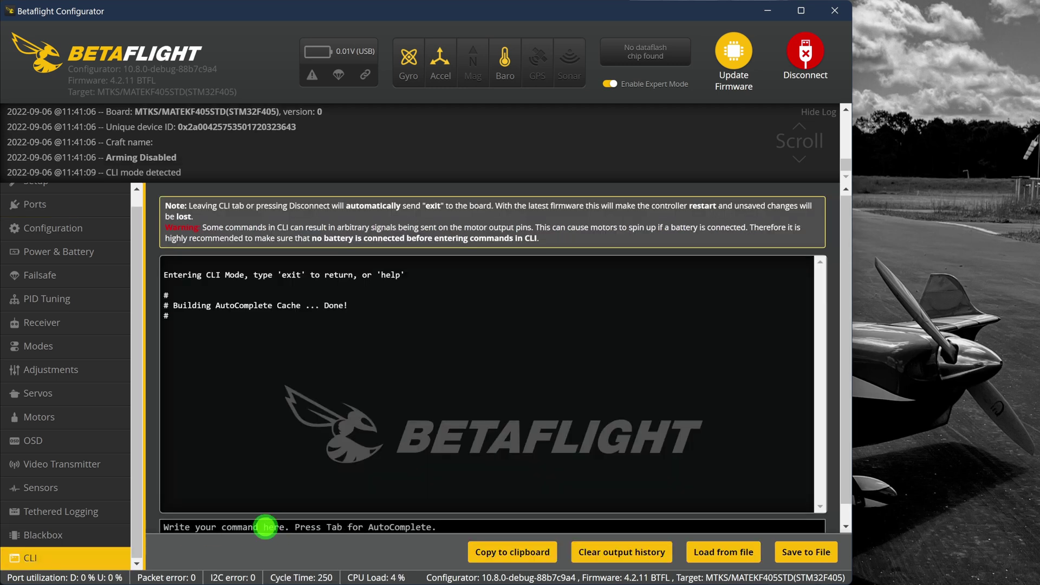
pyautogui.write('ser')
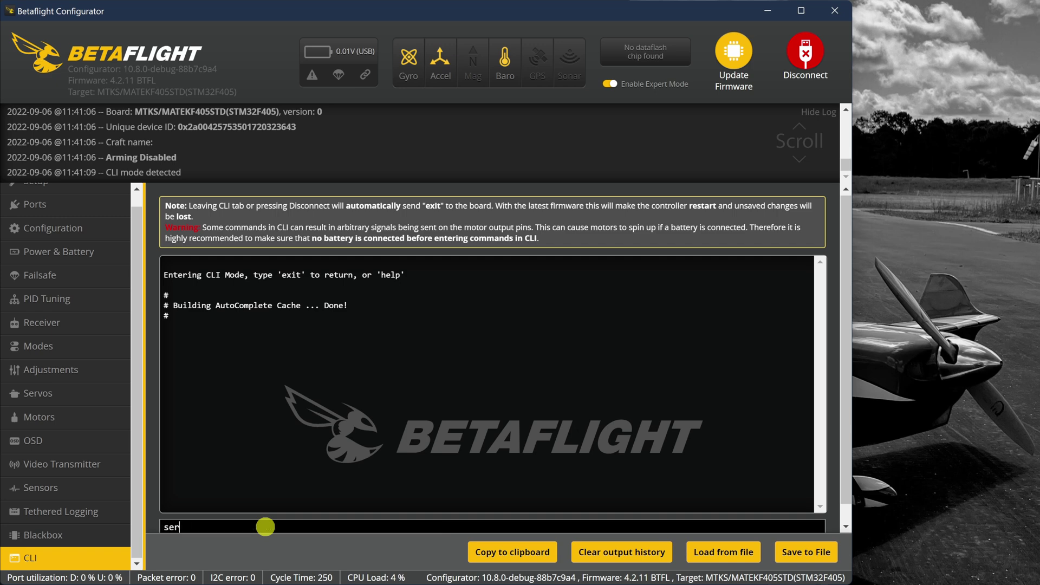
pyautogui.write('ialpas')
pyautogui.press('Tab')
pyautogui.write('4 1152')
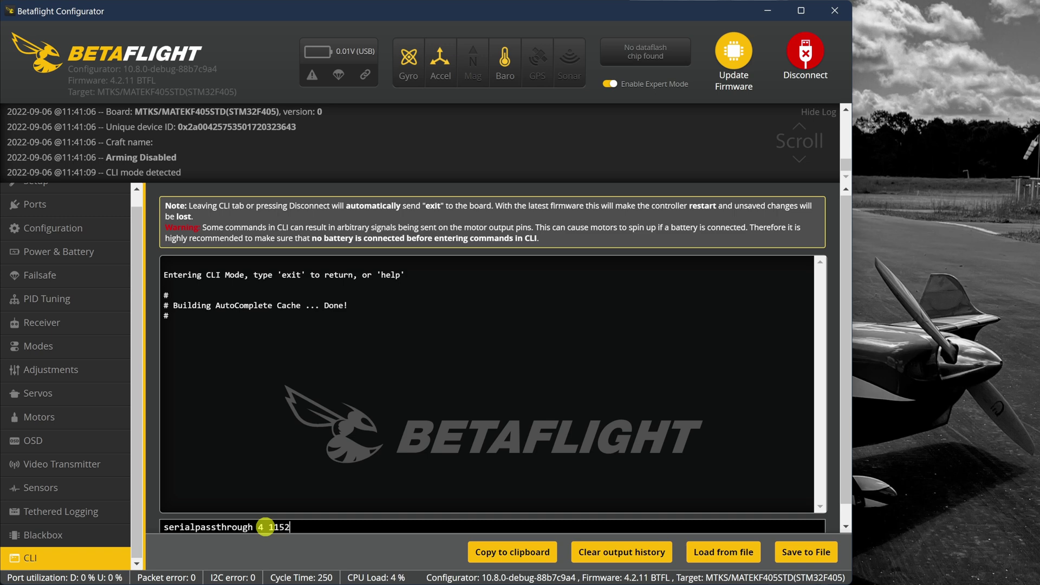
pyautogui.write('00')
pyautogui.press('Return')
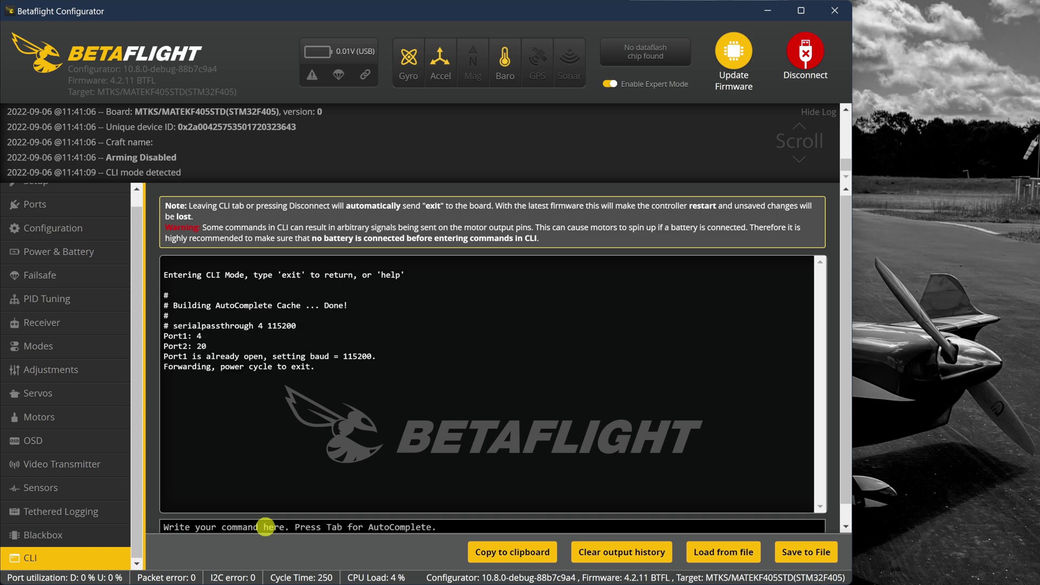
pyautogui.click(805, 55)
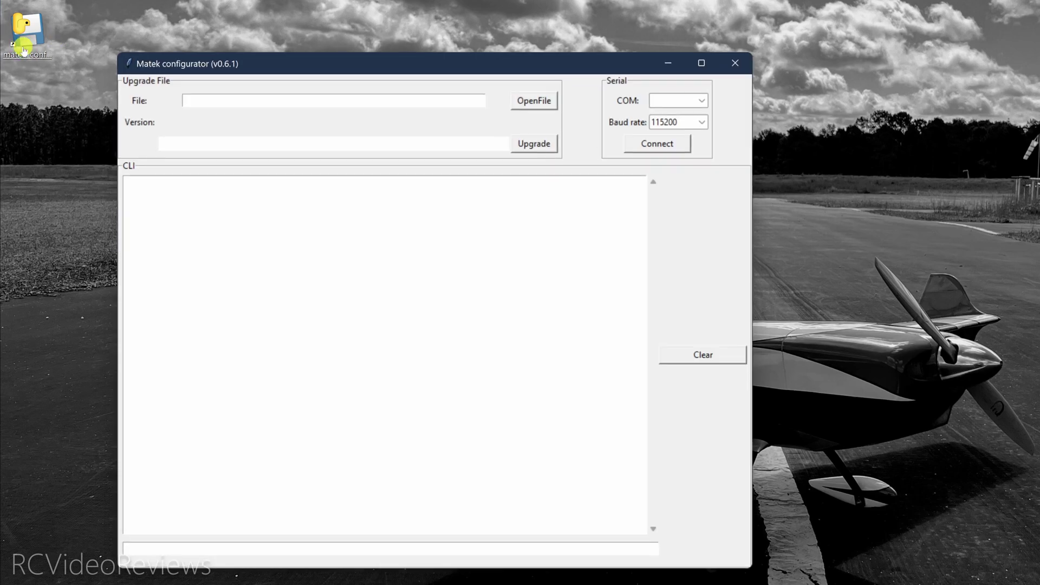
# Step: Connect Matek configurator to the CRSF-PWM board on COM5 at 115200 baud
pyautogui.moveTo(318, 60); pyautogui.dragTo(265, 40)
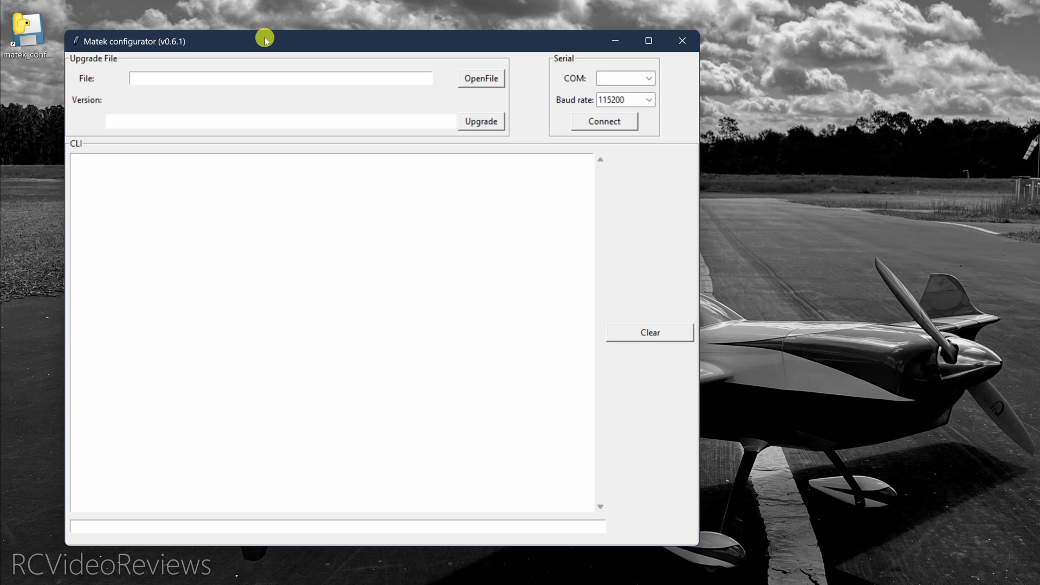
pyautogui.click(650, 80)
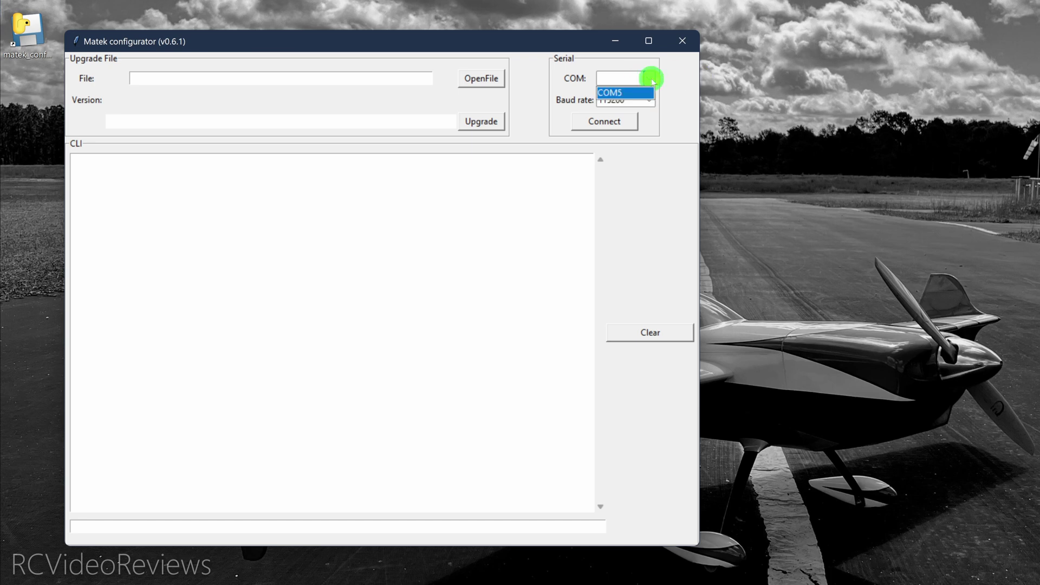
pyautogui.click(623, 93)
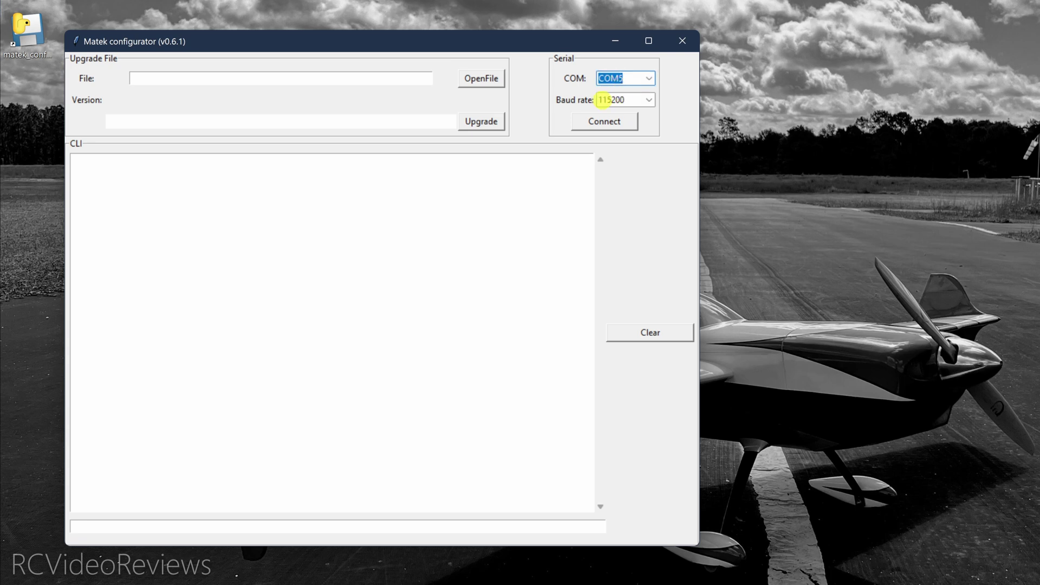
pyautogui.click(603, 122)
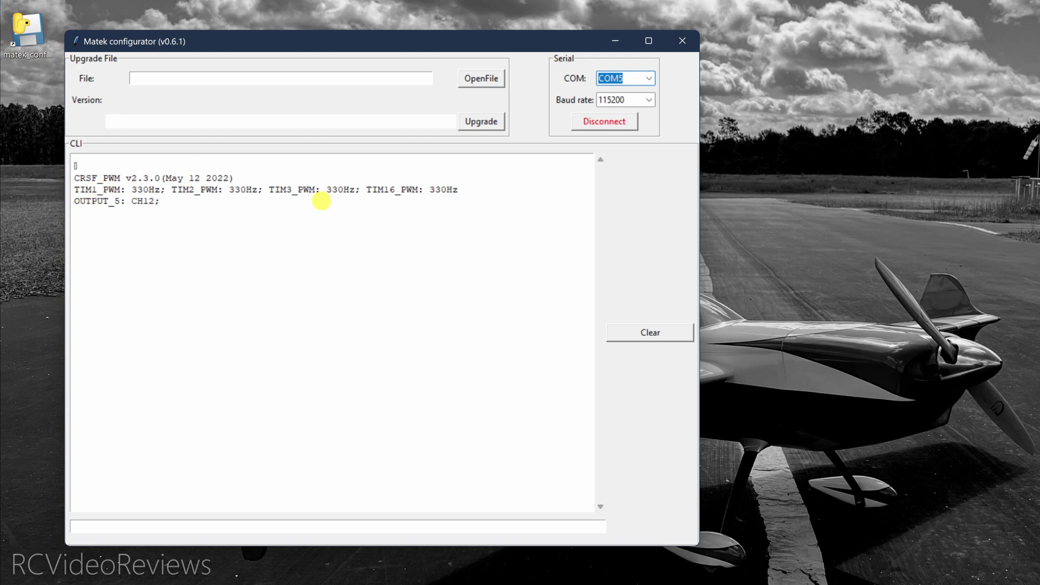
# Step: Load crsf_pwm_v2.3.0.bin and upgrade the board's firmware to completion
pyautogui.click(475, 79)
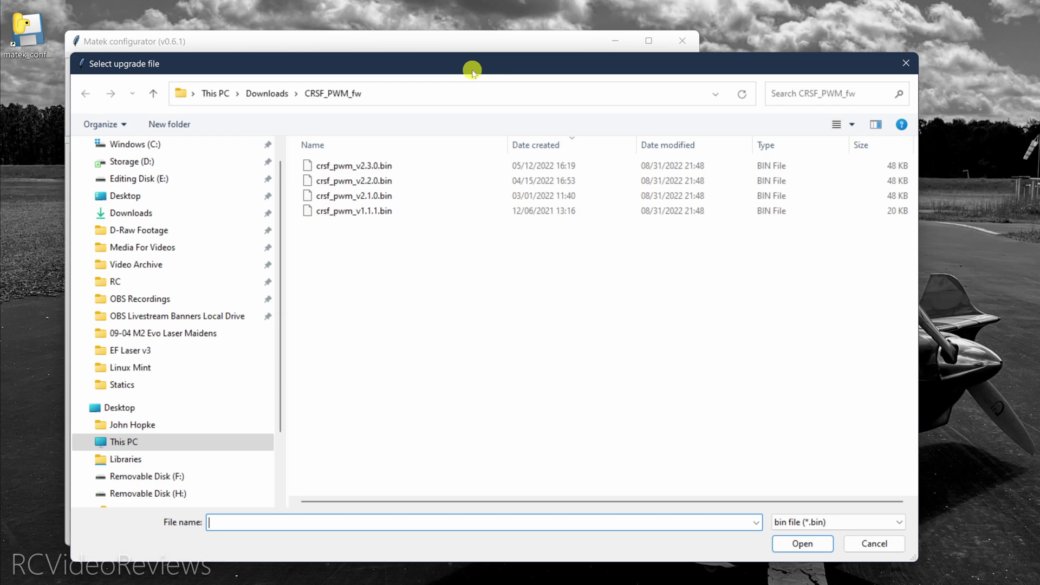
pyautogui.doubleClick(347, 170)
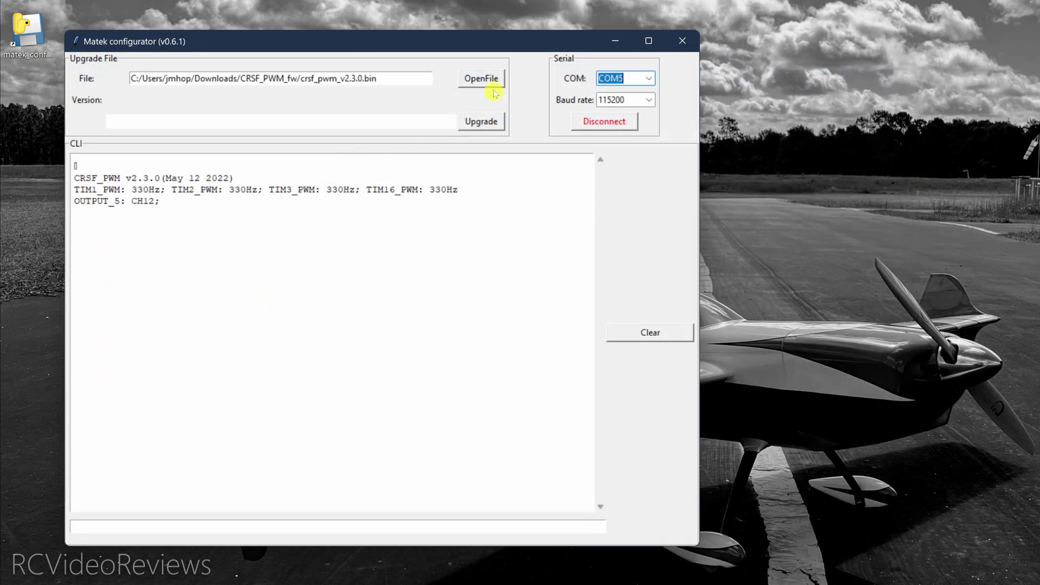
pyautogui.click(479, 126)
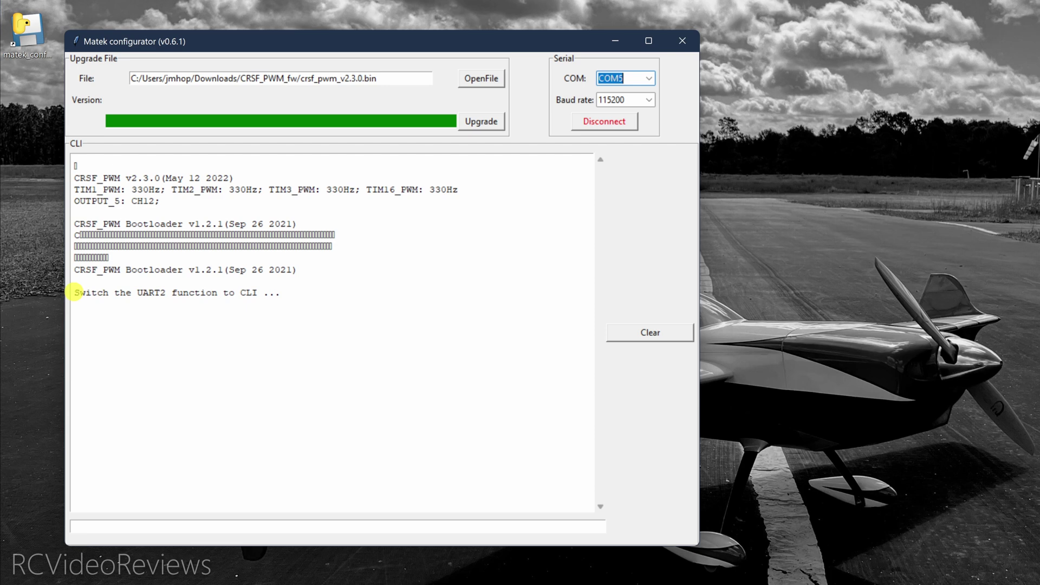
pyautogui.click(332, 526)
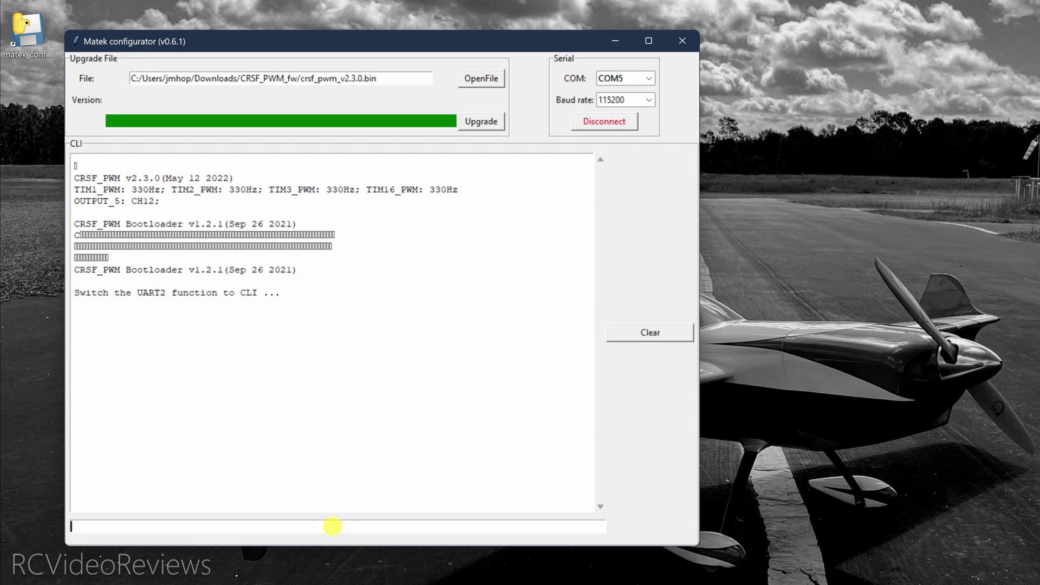
# Step: Run help, version and get failsafe in the CLI
pyautogui.write('help')
pyautogui.press('Return')
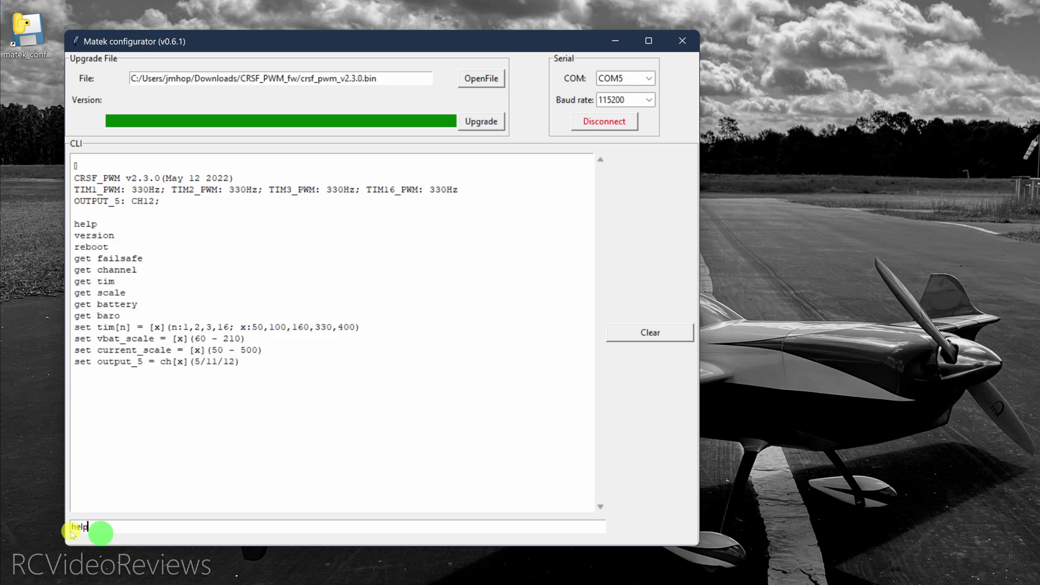
pyautogui.moveTo(87, 526); pyautogui.dragTo(59, 530)
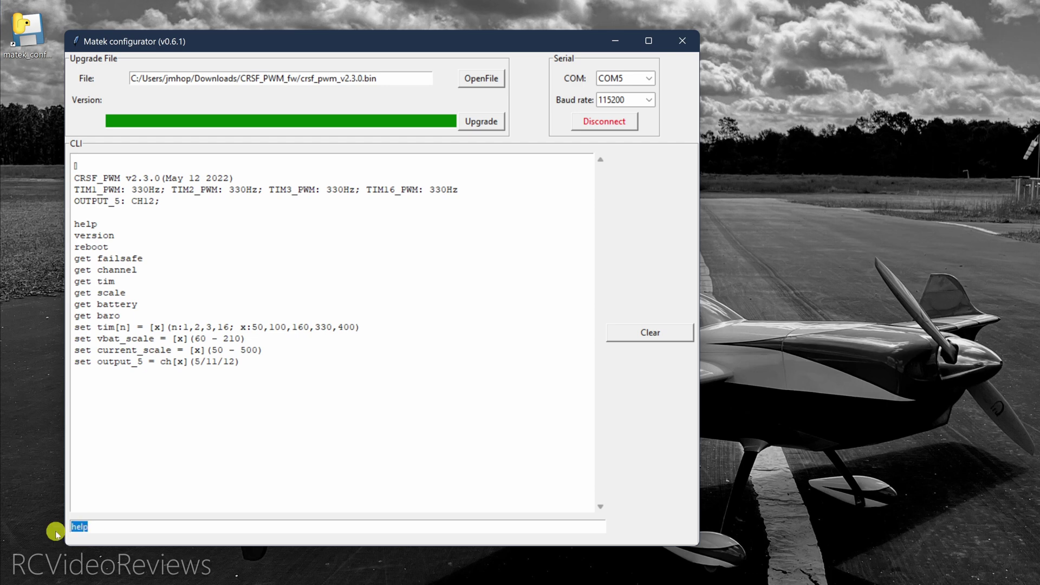
pyautogui.write('version')
pyautogui.press('Return')
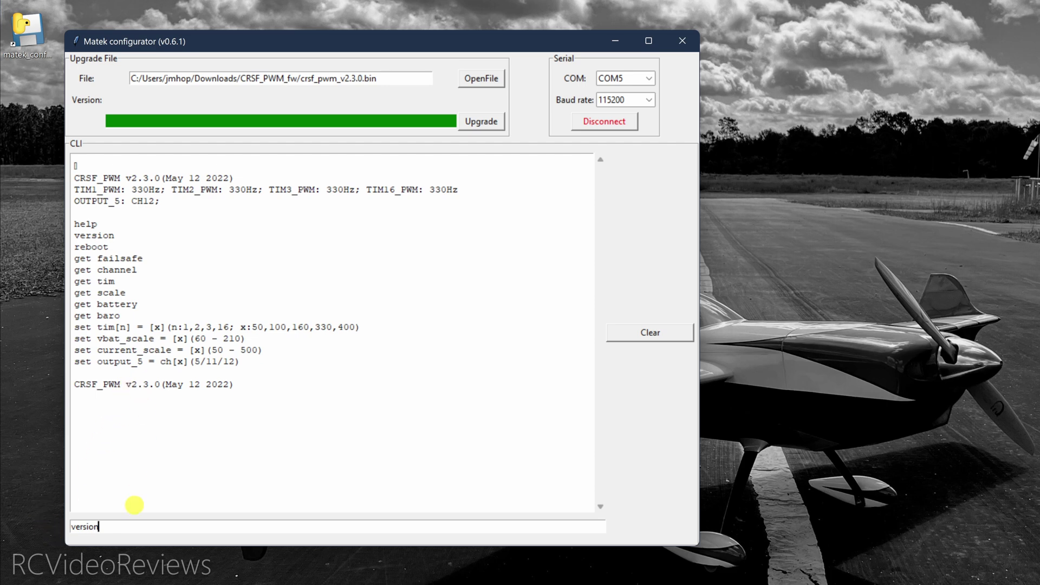
pyautogui.moveTo(114, 531); pyautogui.dragTo(68, 530)
pyautogui.write('ge')
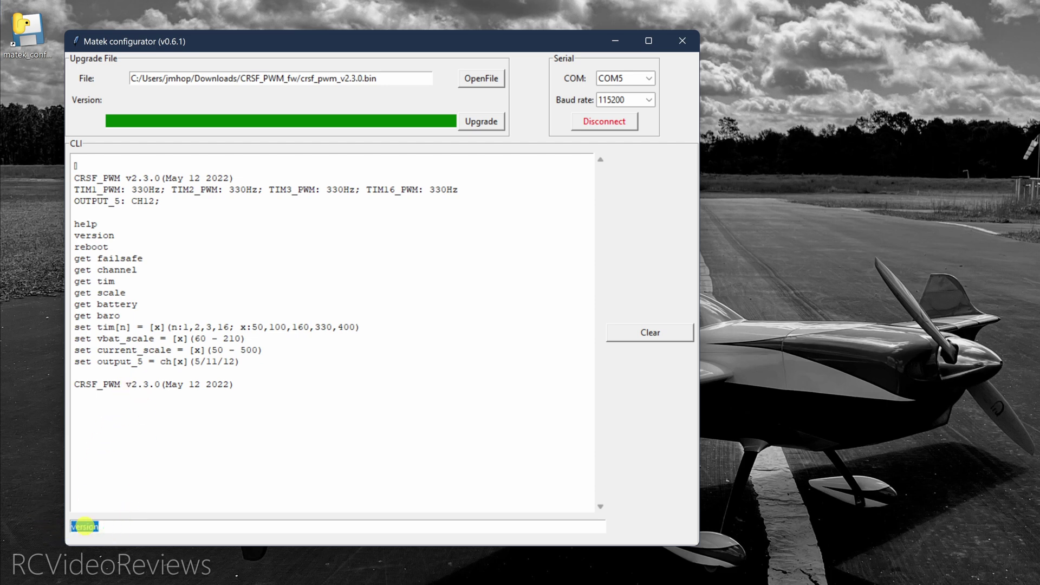
pyautogui.write('t failsafe')
pyautogui.press('Return')
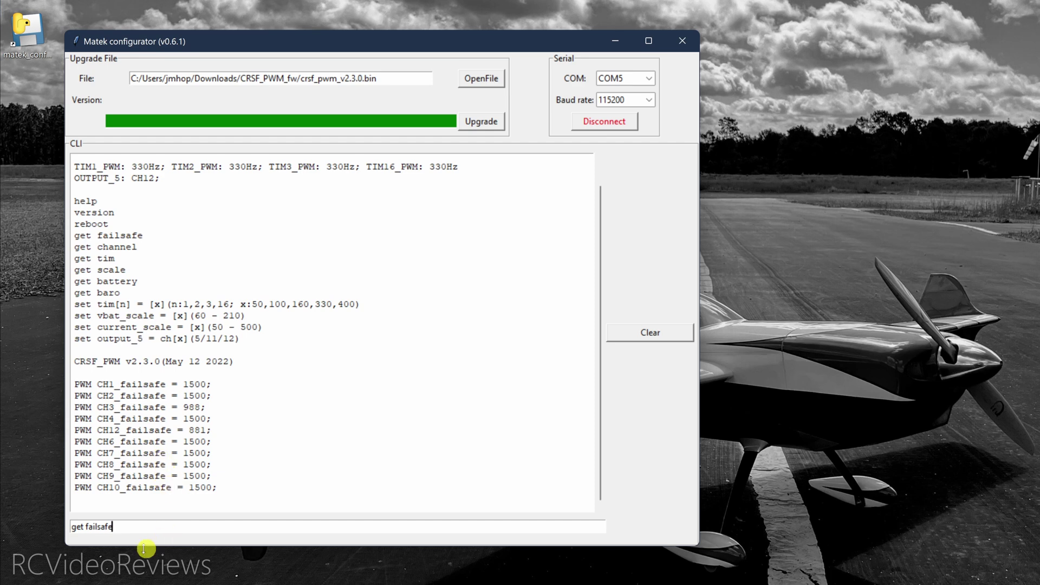
# Step: Query the channel mappings and timer frequencies with get channel and get tim
pyautogui.moveTo(128, 530); pyautogui.dragTo(59, 522)
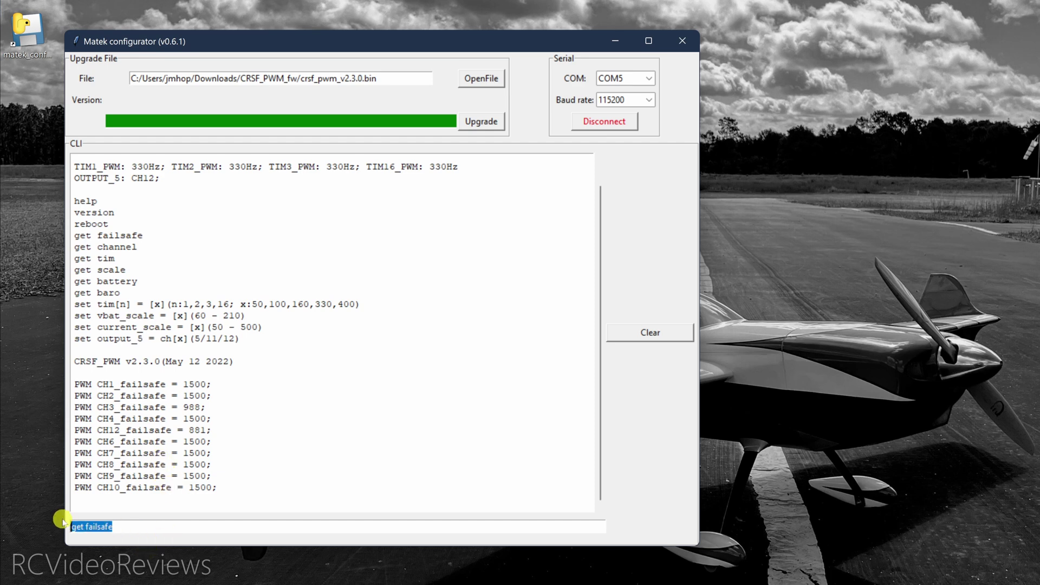
pyautogui.write('get channel')
pyautogui.press('Return')
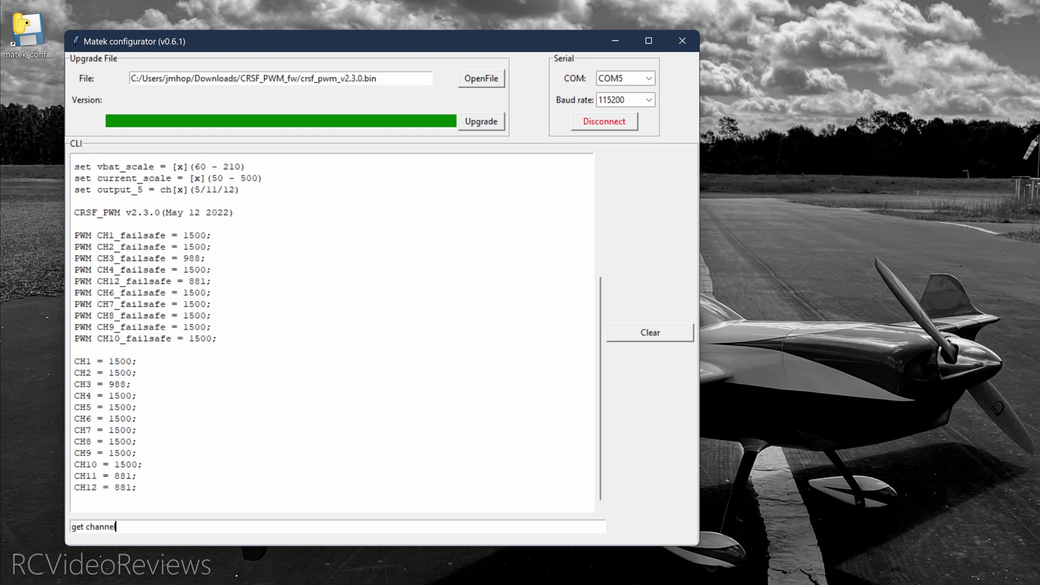
pyautogui.press('BackSpace')
pyautogui.press('BackSpace')
pyautogui.press('BackSpace')
pyautogui.press('BackSpace')
pyautogui.press('BackSpace')
pyautogui.press('BackSpace')
pyautogui.press('BackSpace')
pyautogui.write('tim')
pyautogui.press('Return')
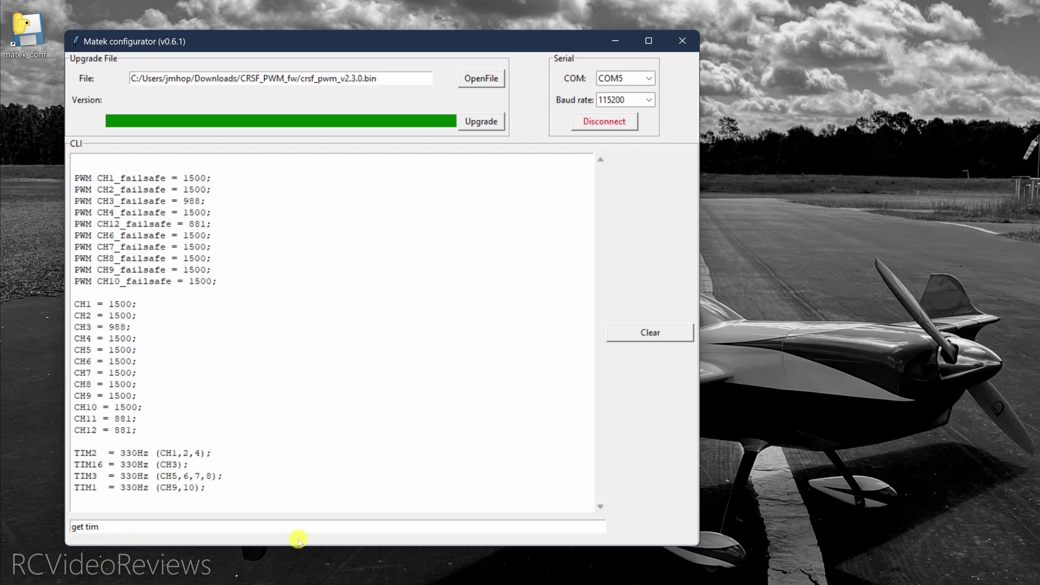
# Step: Set TIM2 to 100 Hz, then back to 330 Hz
pyautogui.press('BackSpace')
pyautogui.press('BackSpace')
pyautogui.press('BackSpace')
pyautogui.press('BackSpace')
pyautogui.press('BackSpace')
pyautogui.press('BackSpace')
pyautogui.press('BackSpace')
pyautogui.write('set tim2 = 100')
pyautogui.press('Return')
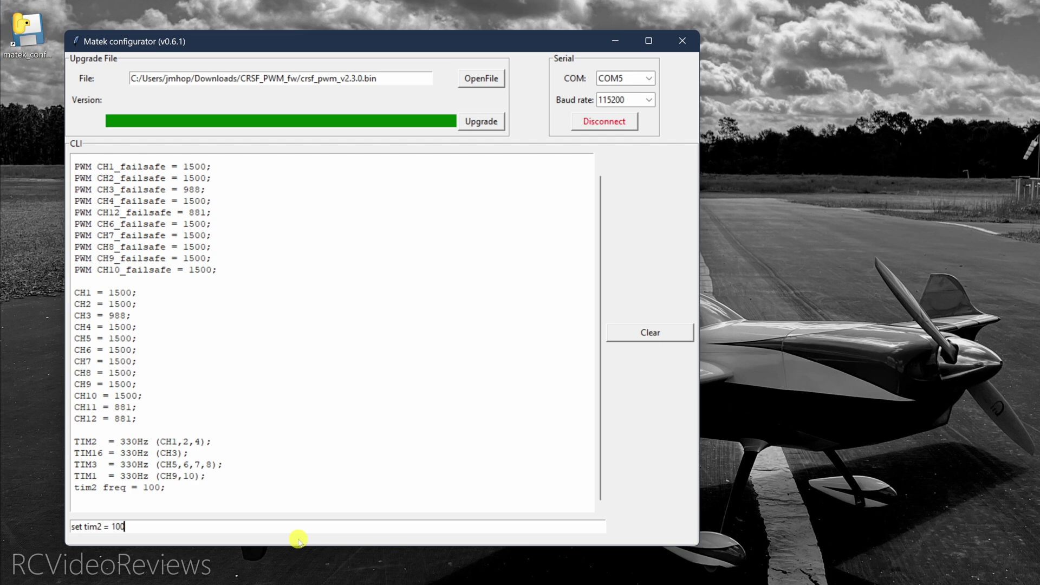
pyautogui.press('BackSpace')
pyautogui.press('BackSpace')
pyautogui.press('BackSpace')
pyautogui.write('330')
pyautogui.press('Return')
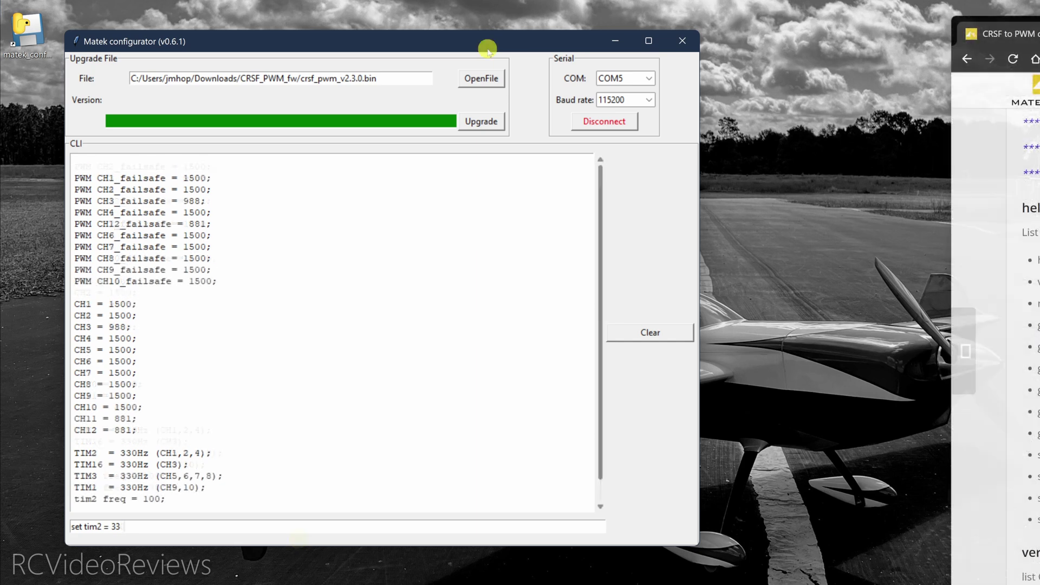
# Step: Query the voltage and current scale values with get scale
pyautogui.press('BackSpace')
pyautogui.press('BackSpace')
pyautogui.press('BackSpace')
pyautogui.press('BackSpace')
pyautogui.press('BackSpace')
pyautogui.press('BackSpace')
pyautogui.press('BackSpace')
pyautogui.press('BackSpace')
pyautogui.press('BackSpace')
pyautogui.press('BackSpace')
pyautogui.press('BackSpace')
pyautogui.press('BackSpace')
pyautogui.press('BackSpace')
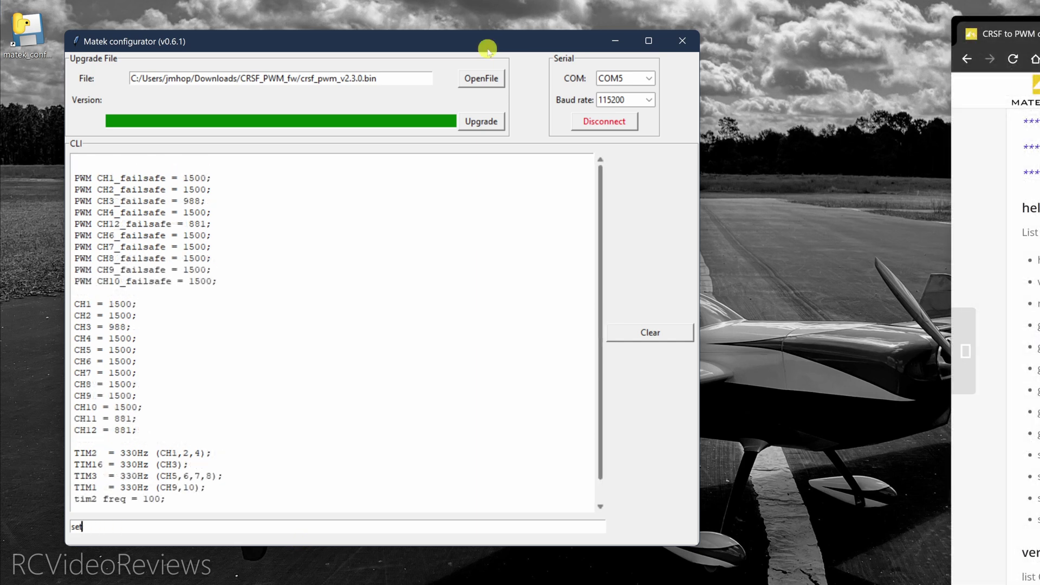
pyautogui.write('get scale')
pyautogui.press('Return')
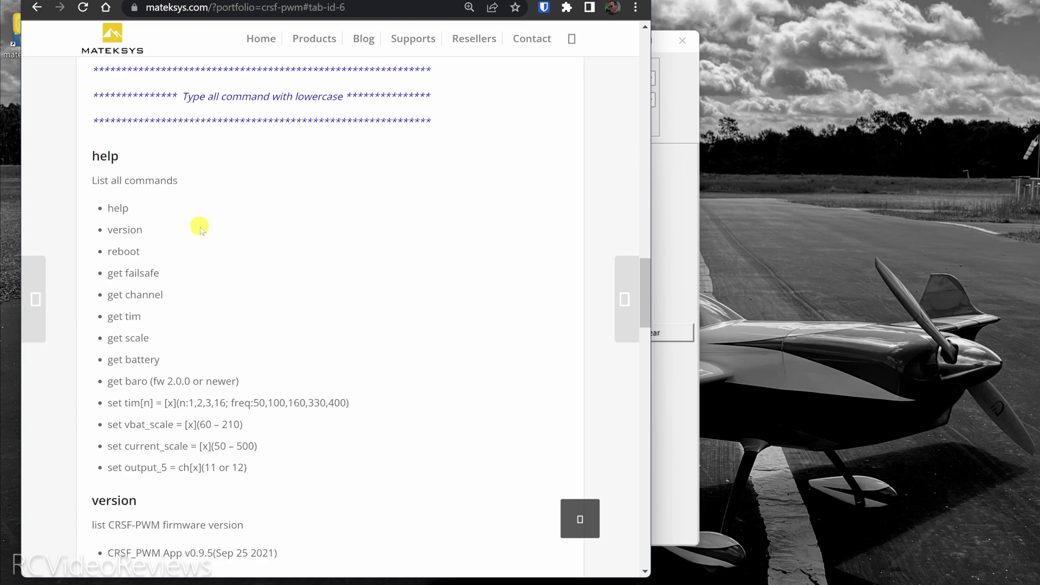
# Step: Scroll through the Mateksys CRSF-PWM CLI notes and highlight the calculated scale result 162
pyautogui.scroll(-20, 209, 281)
pyautogui.scroll(-3, 319, 176)
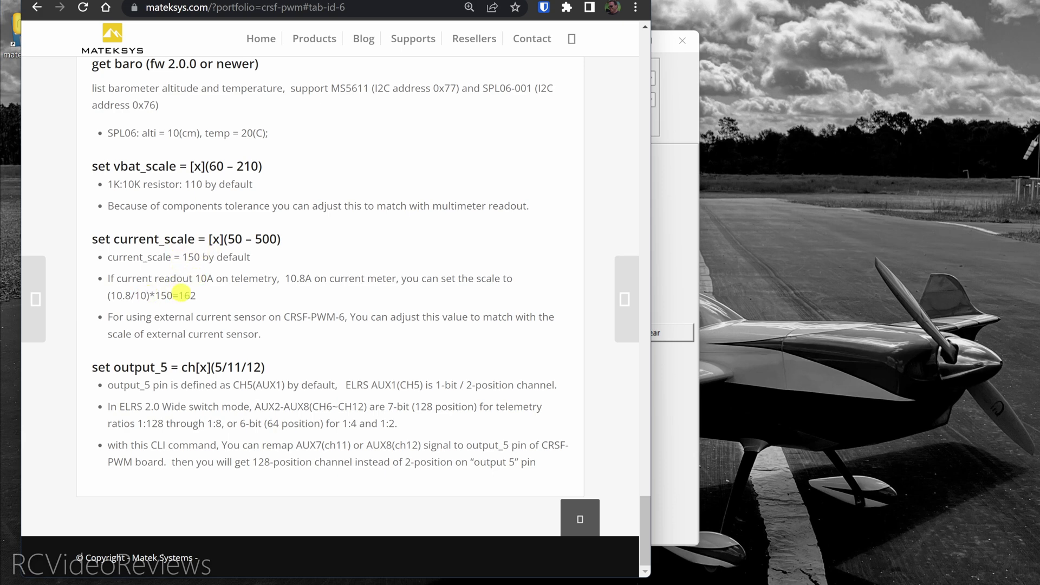
pyautogui.moveTo(179, 296); pyautogui.dragTo(208, 295)
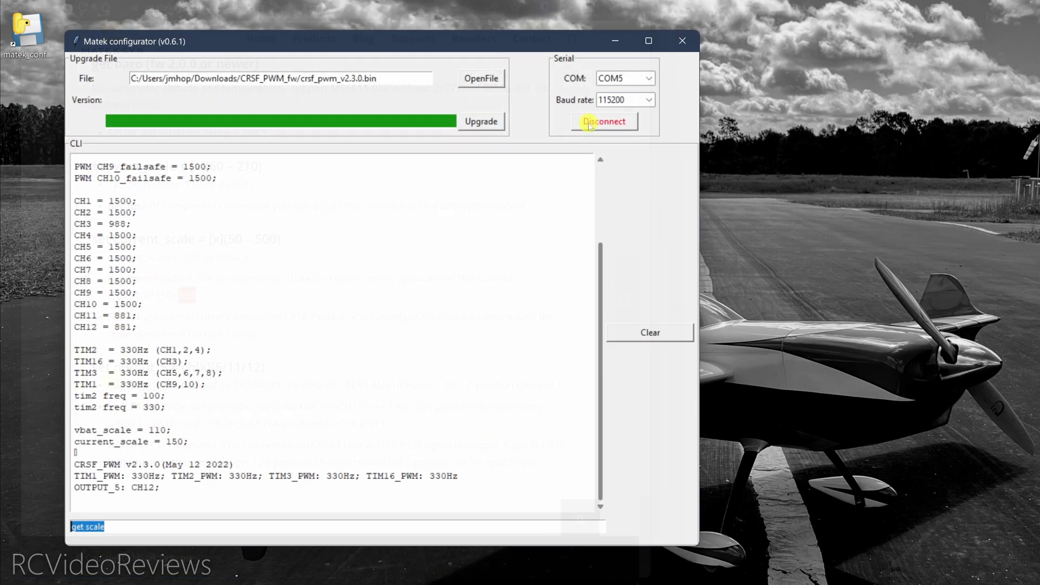
# Step: Disconnect Matek configurator from the board on COM5
pyautogui.click(589, 123)
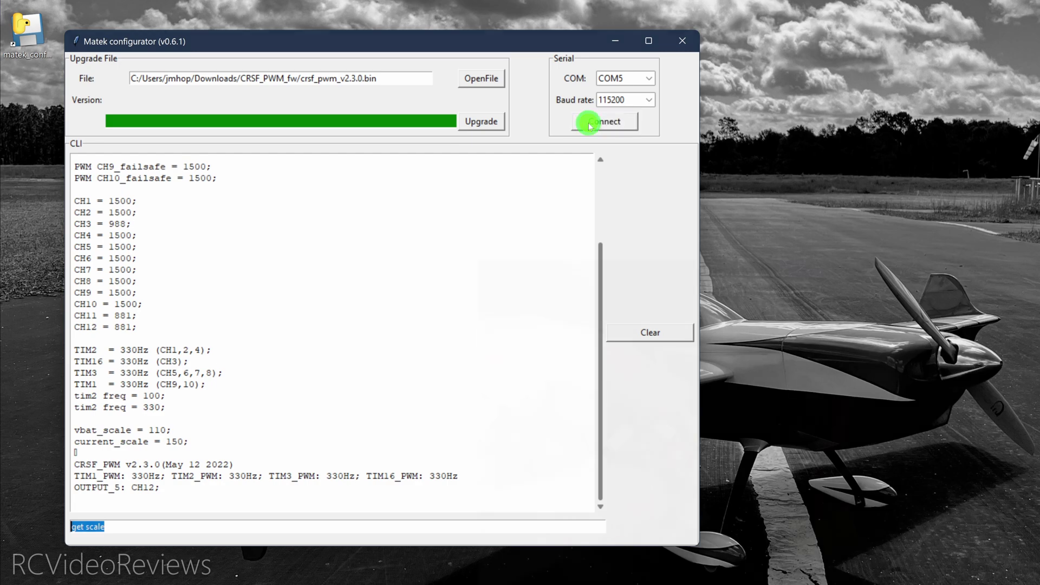